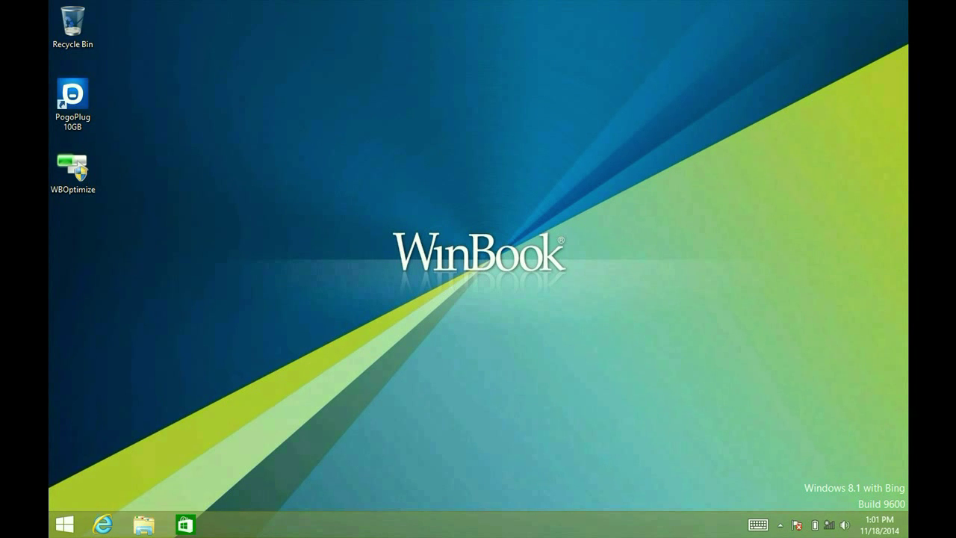
Check in This PC that drive C: has 3.84 GB free of 9.45 GB, then close it
{"action": "left_click", "coordinate": [143, 524]}
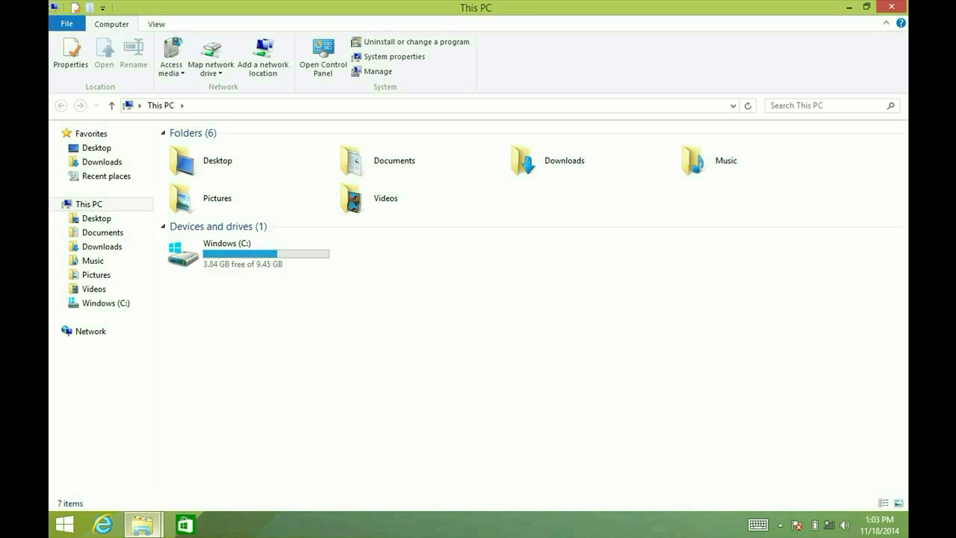
{"action": "key", "text": "alt+F4"}
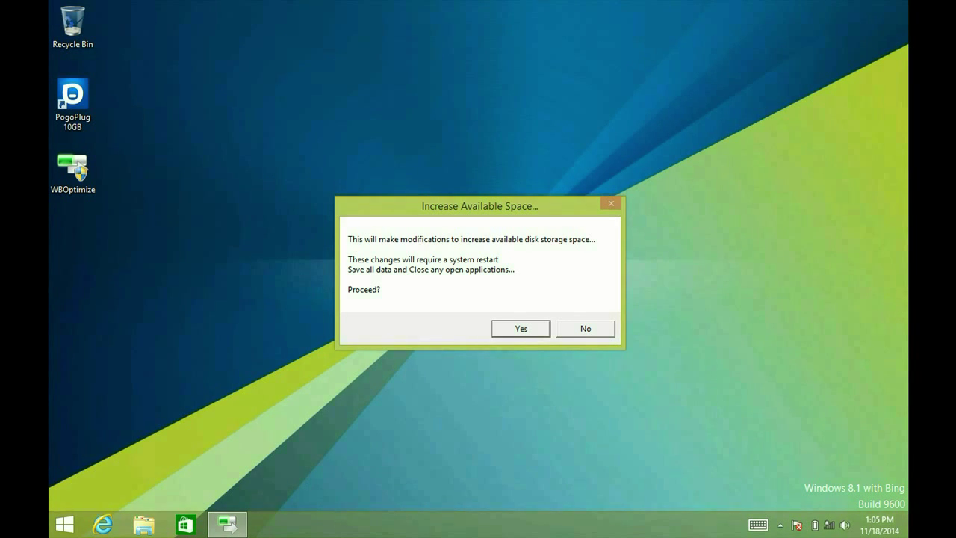
Confirm the Increase Available Space prompt so WBOptimize applies its changes and restarts
{"action": "key", "text": "Return"}
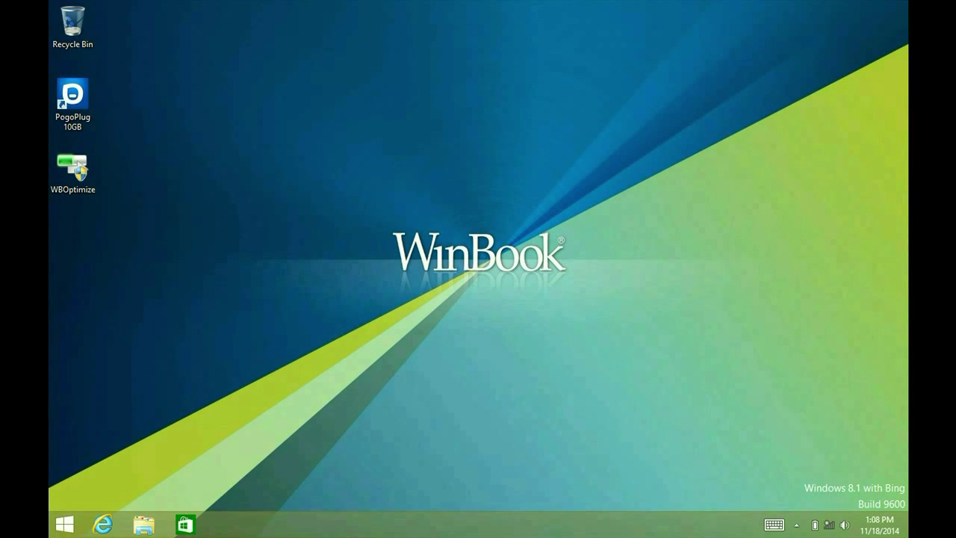
{"action": "left_click", "coordinate": [144, 524]}
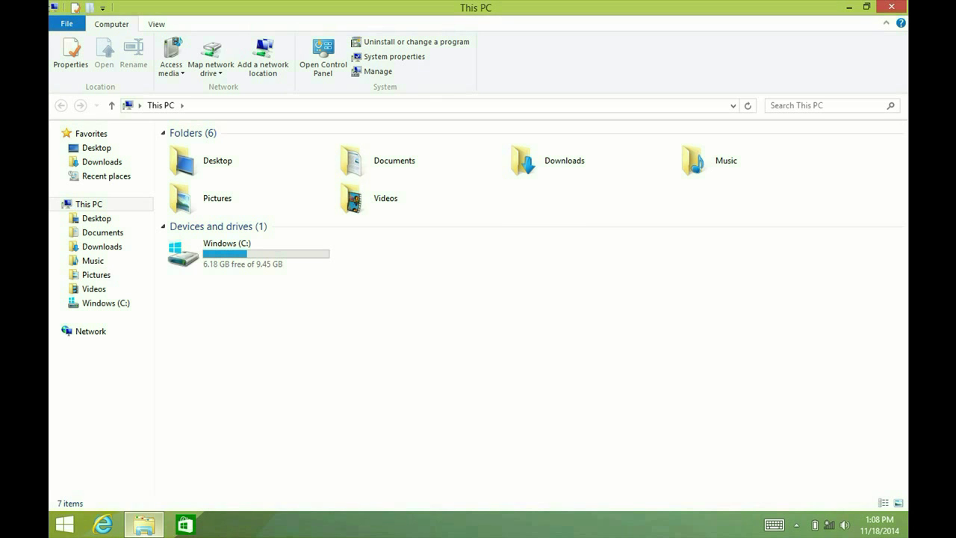
{"action": "key", "text": "alt+F4"}
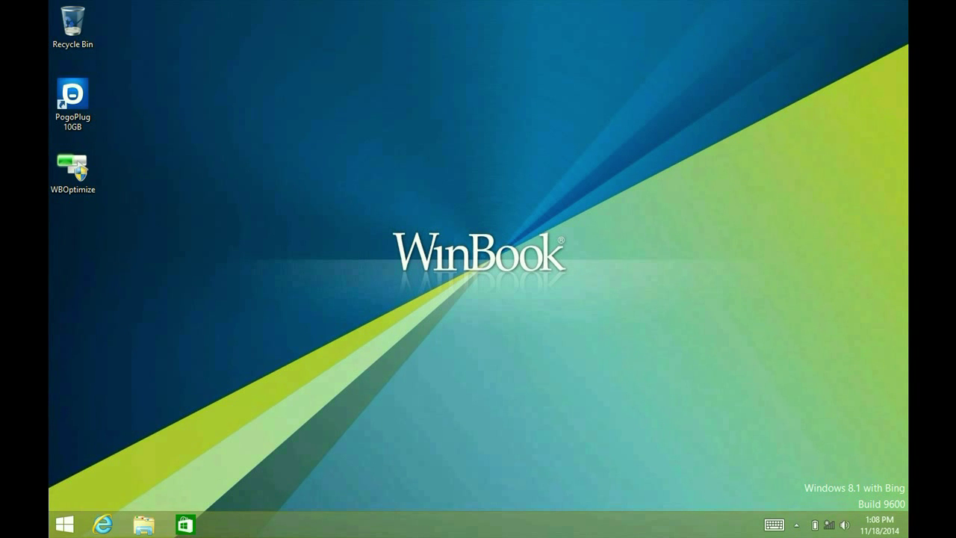
{"action": "double_click", "coordinate": [73, 170]}
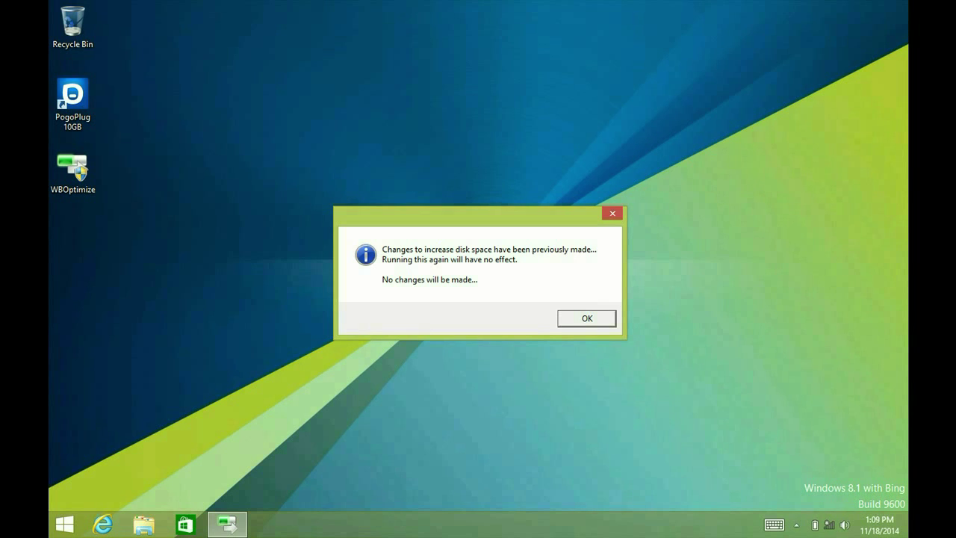
{"action": "key", "text": "Return"}
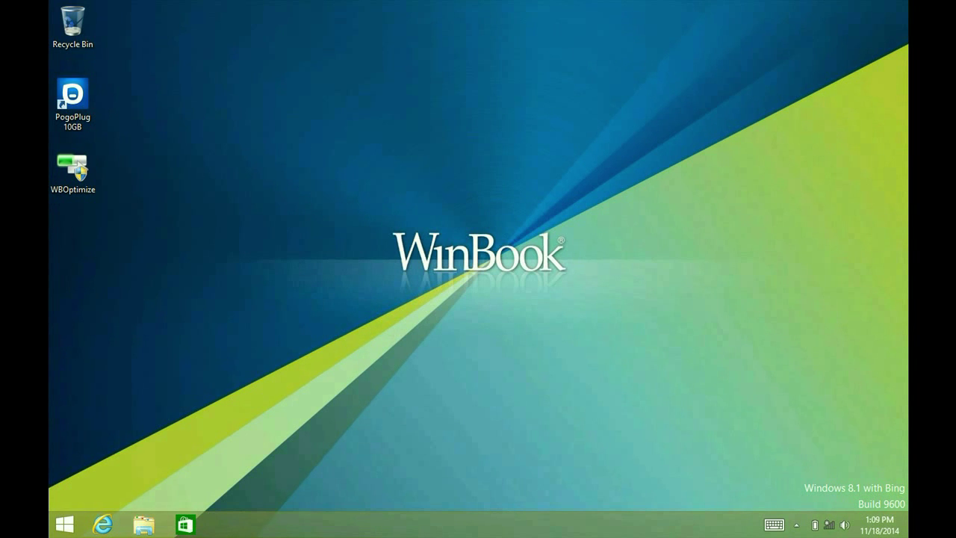